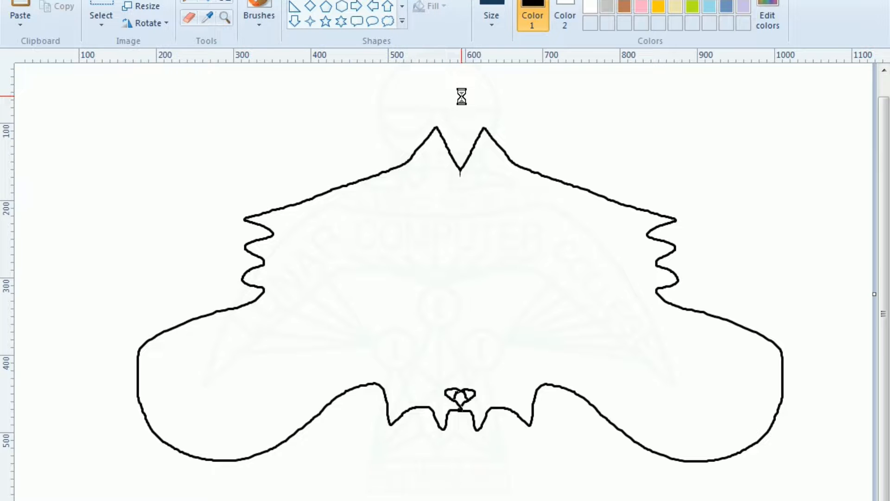
# Step: Draw a thick black vertical line down the centre of the symmetrical outline and undo it
pyautogui.moveTo(462, 96); pyautogui.dragTo(505, 488)
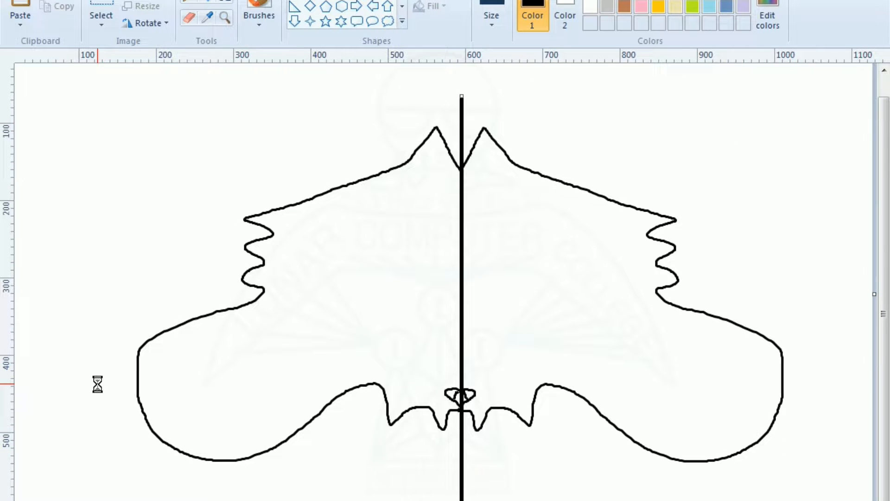
pyautogui.hotkey('ctrl', 'z')
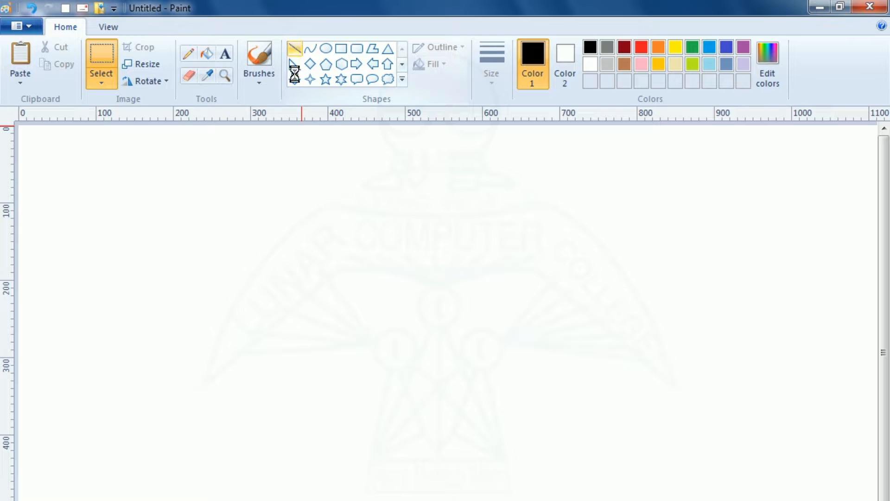
# Step: Draw a thick black vertical line about 340 pixels long near the middle of the blank canvas
pyautogui.moveTo(381, 223); pyautogui.dragTo(380, 470)
pyautogui.press('Delete')
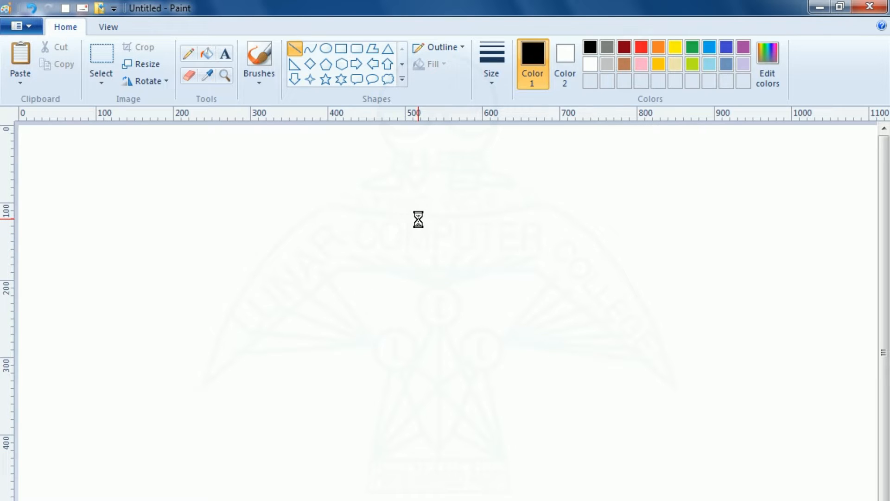
pyautogui.moveTo(418, 219); pyautogui.dragTo(414, 483)
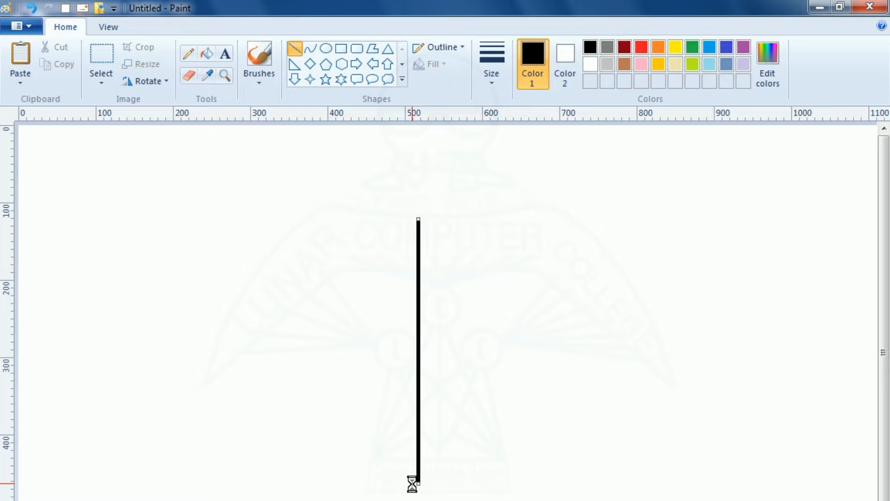
pyautogui.click(390, 494)
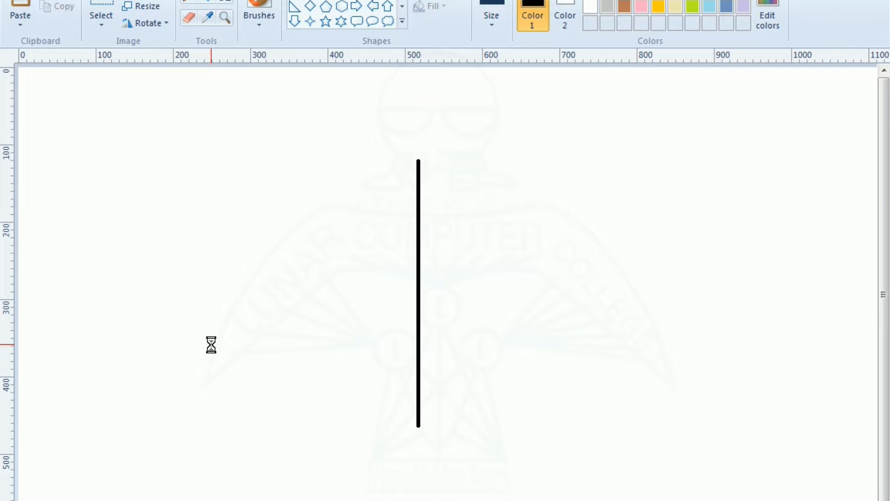
# Step: Brush a black half outline from the line's upper part around to its lower end, with a pointed peak, zigzag edge, rounded lobe and small spikes
pyautogui.click(258, 12)
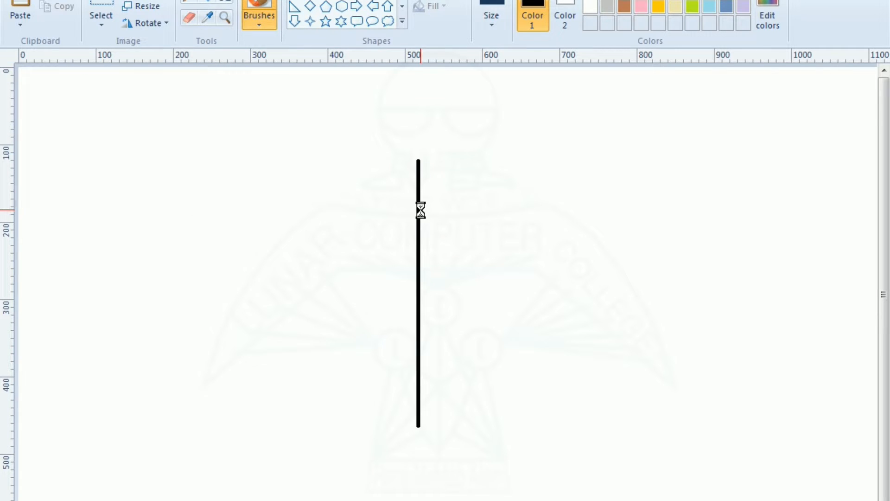
pyautogui.moveTo(420, 209)
pyautogui.mouseDown()
pyautogui.moveTo(442, 168)
pyautogui.moveTo(498, 207)
pyautogui.moveTo(636, 253)
pyautogui.moveTo(613, 262)
pyautogui.moveTo(636, 279)
pyautogui.moveTo(619, 293)
pyautogui.moveTo(639, 311)
pyautogui.moveTo(621, 320)
pyautogui.moveTo(625, 333)
pyautogui.moveTo(742, 384)
pyautogui.moveTo(739, 444)
pyautogui.moveTo(726, 467)
pyautogui.moveTo(701, 485)
pyautogui.moveTo(655, 492)
pyautogui.moveTo(602, 479)
pyautogui.moveTo(519, 420)
pyautogui.moveTo(498, 426)
pyautogui.moveTo(492, 458)
pyautogui.moveTo(472, 444)
pyautogui.moveTo(447, 447)
pyautogui.moveTo(421, 427)
pyautogui.mouseUp()
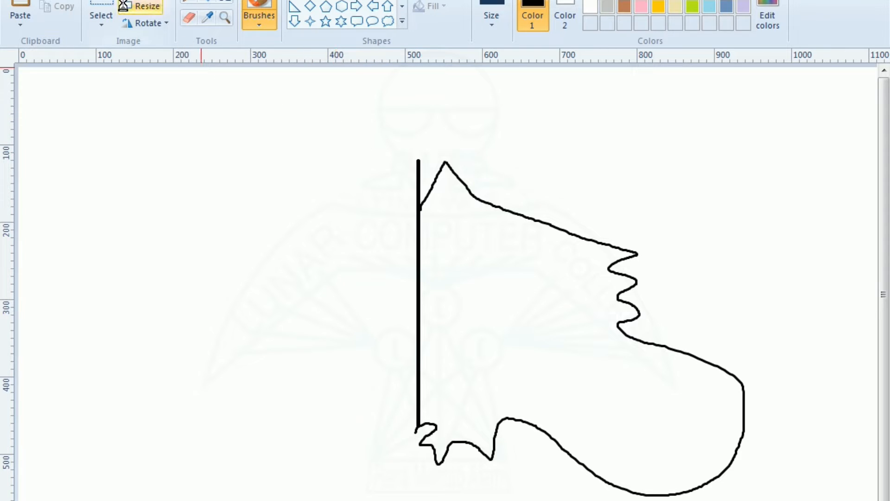
# Step: Select the half outline together with its vertical line and move it about 60 pixels to the right and slightly up
pyautogui.click(101, 12)
pyautogui.moveTo(357, 137)
pyautogui.mouseDown()
pyautogui.moveTo(480, 437)
pyautogui.moveTo(770, 500)
pyautogui.mouseUp()
pyautogui.moveTo(578, 396)
pyautogui.mouseDown()
pyautogui.moveTo(617, 396)
pyautogui.moveTo(622, 384)
pyautogui.mouseUp()
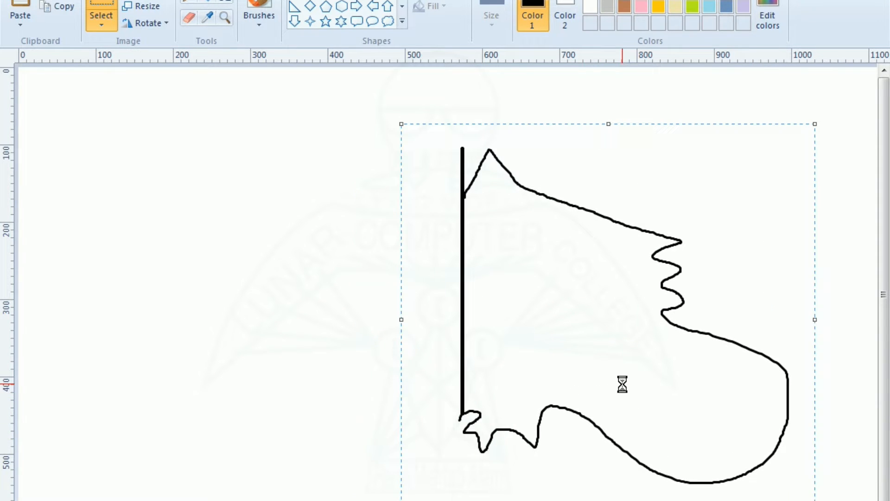
# Step: Paste a copy of the half outline with its line, flip it horizontally and place it left of the original
pyautogui.hotkey('ctrl', 'v')
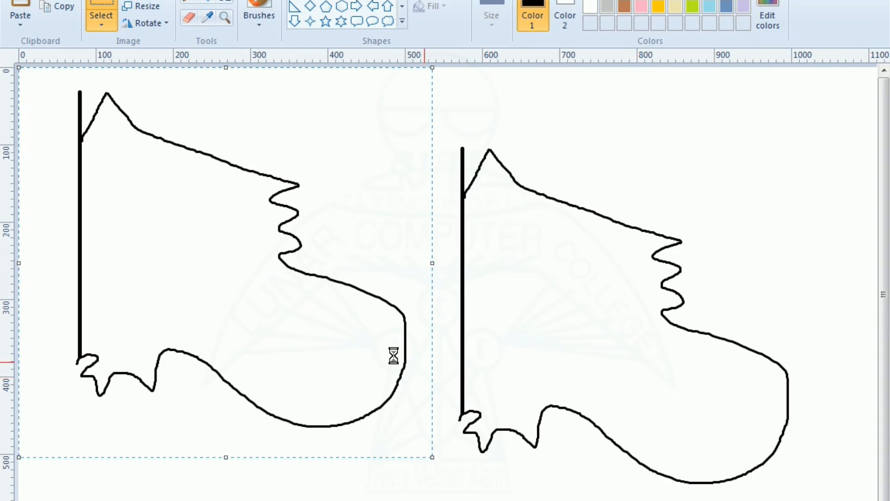
pyautogui.moveTo(219, 303); pyautogui.dragTo(219, 337)
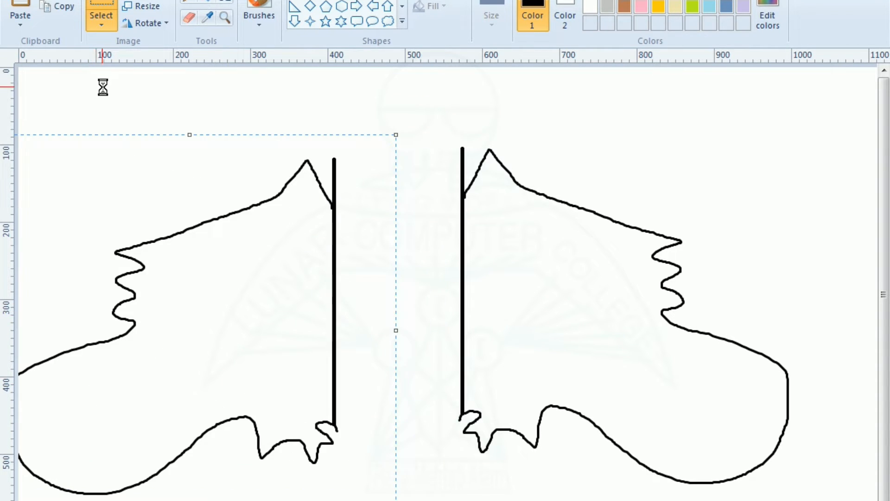
pyautogui.click(99, 84)
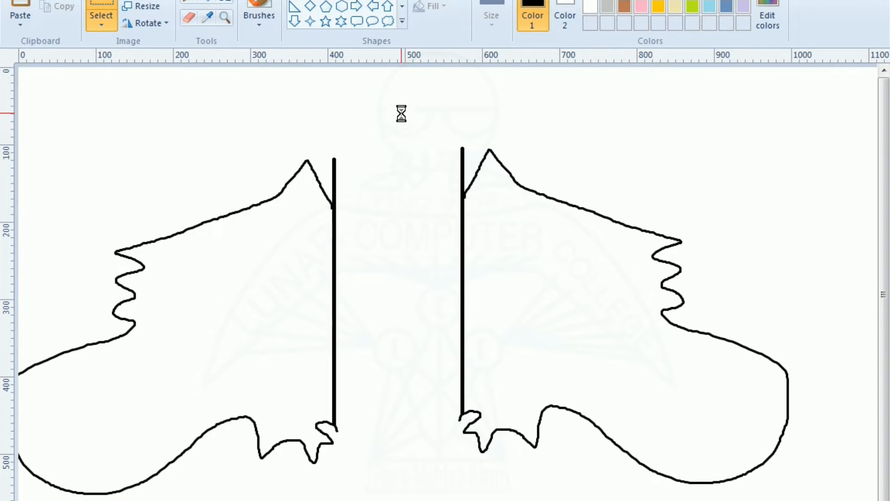
# Step: Delete the thick vertical line beside the original half outline on the right
pyautogui.moveTo(402, 112)
pyautogui.mouseDown()
pyautogui.moveTo(435, 333)
pyautogui.moveTo(473, 414)
pyautogui.moveTo(465, 412)
pyautogui.mouseUp()
pyautogui.press('Delete')
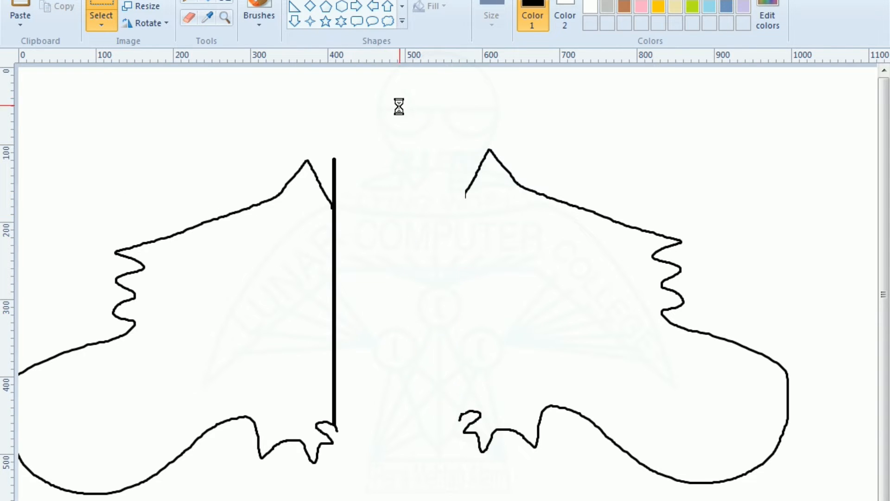
# Step: Delete the whole mirrored copy on the left, including its vertical line
pyautogui.moveTo(390, 96); pyautogui.dragTo(148, 498)
pyautogui.press('Delete')
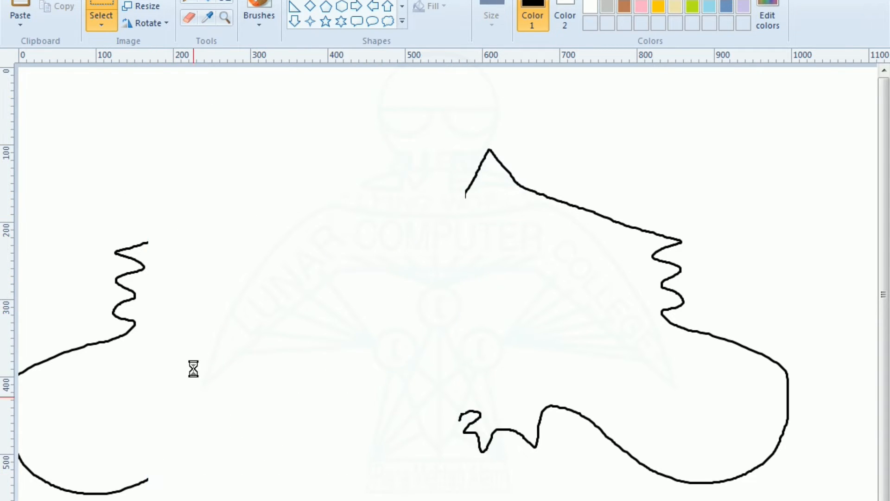
pyautogui.moveTo(260, 182); pyautogui.dragTo(110, 498)
pyautogui.press('Delete')
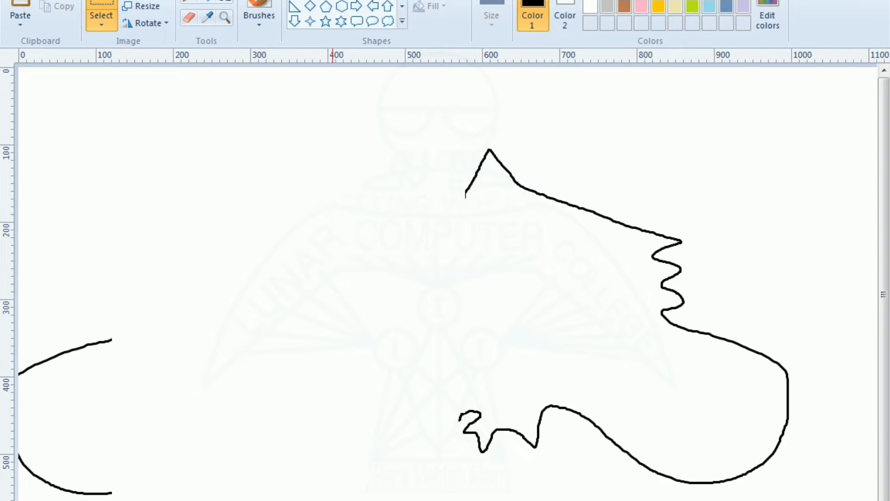
pyautogui.moveTo(248, 268); pyautogui.dragTo(7, 499)
pyautogui.press('Delete')
# Step: Nudge the half outline slightly right and join a horizontally flipped copy to its left side to form one symmetrical shape
pyautogui.moveTo(398, 117)
pyautogui.mouseDown()
pyautogui.moveTo(433, 304)
pyautogui.moveTo(764, 499)
pyautogui.moveTo(844, 499)
pyautogui.mouseUp()
pyautogui.moveTo(570, 391); pyautogui.dragTo(582, 390)
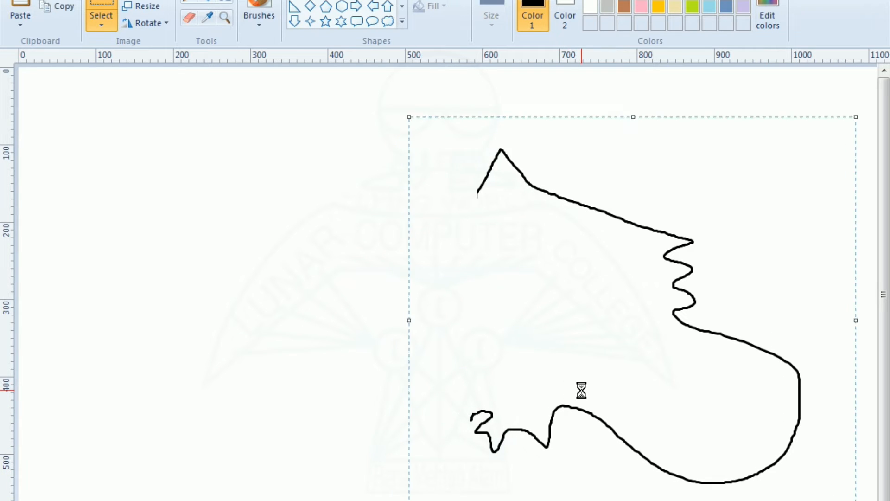
pyautogui.hotkey('ctrl', 'v')
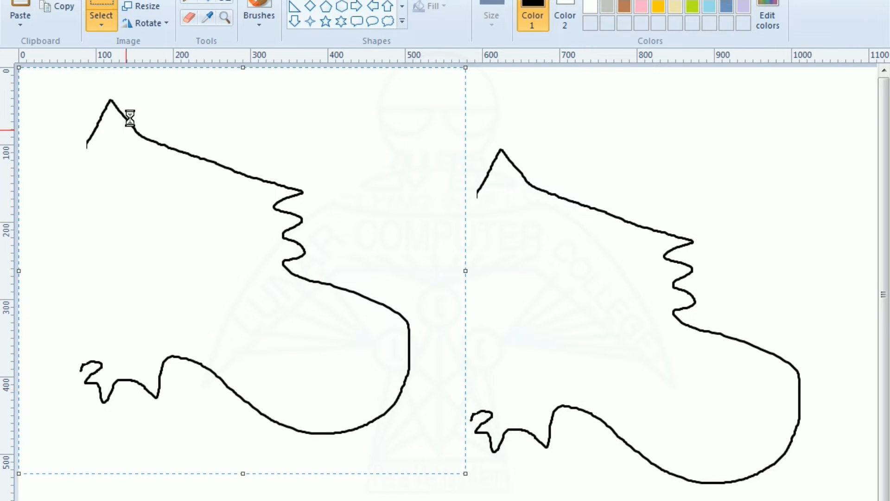
pyautogui.click(139, 23)
pyautogui.click(166, 113)
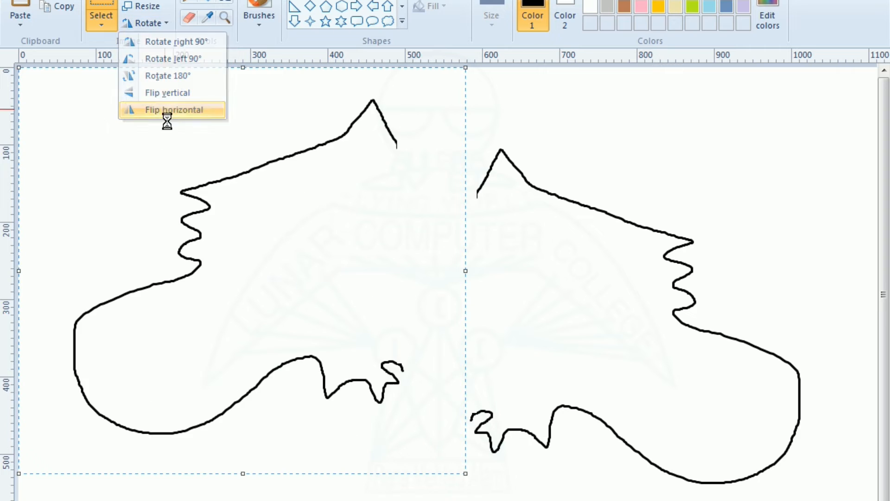
pyautogui.moveTo(185, 294)
pyautogui.mouseDown()
pyautogui.moveTo(194, 324)
pyautogui.moveTo(268, 327)
pyautogui.mouseUp()
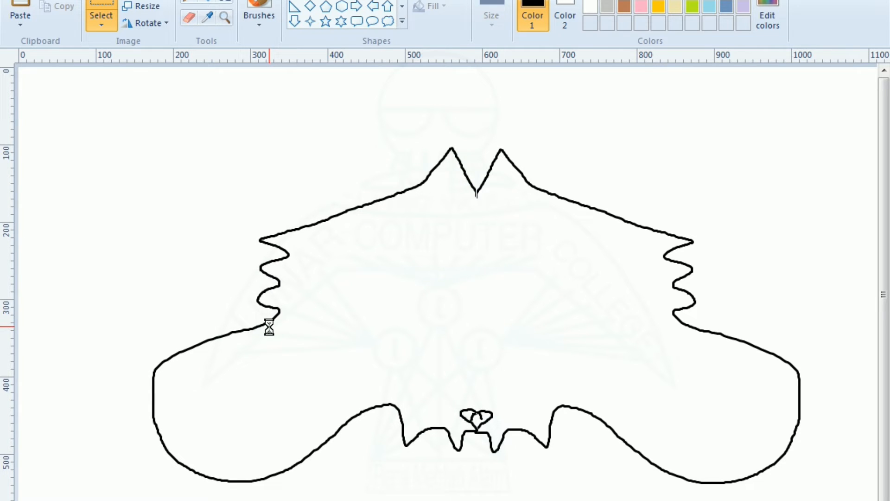
pyautogui.moveTo(269, 327); pyautogui.dragTo(271, 324)
pyautogui.click(95, 223)
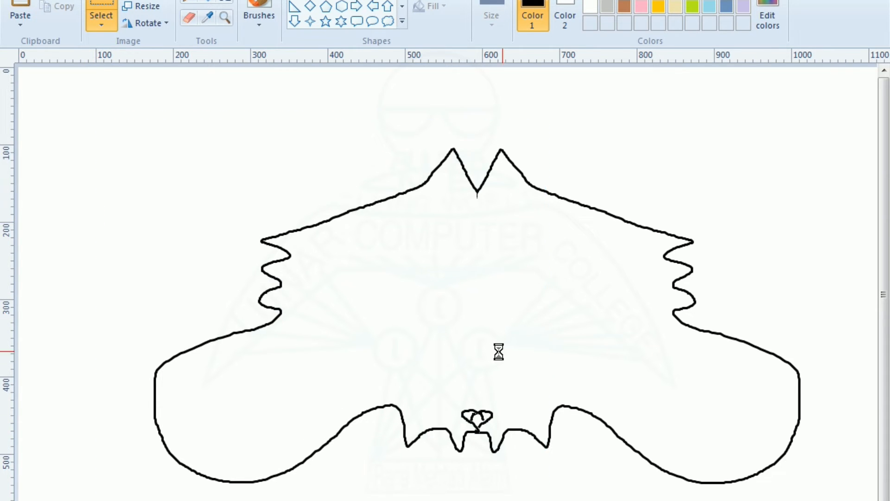